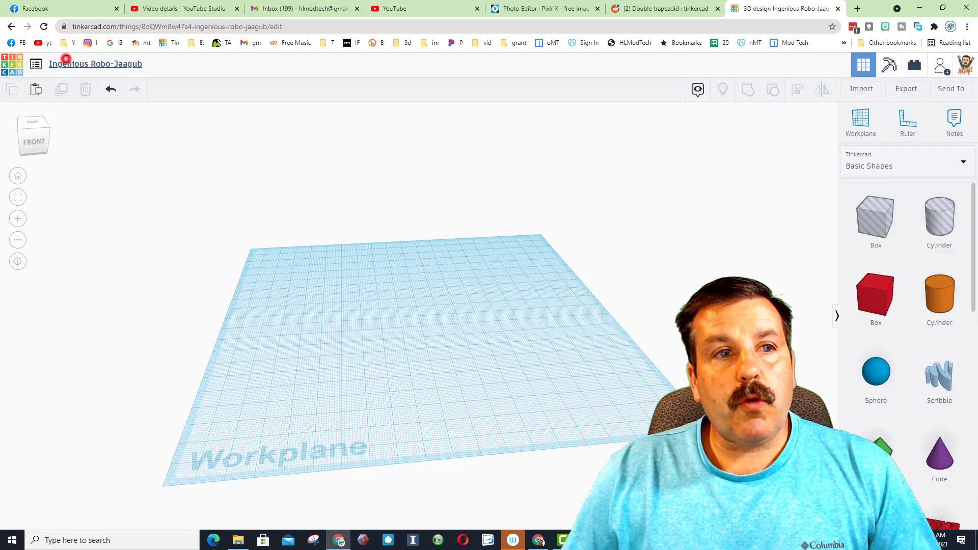
Rename the design to 'trap fun'.
click(66, 62)
text(trap fun)
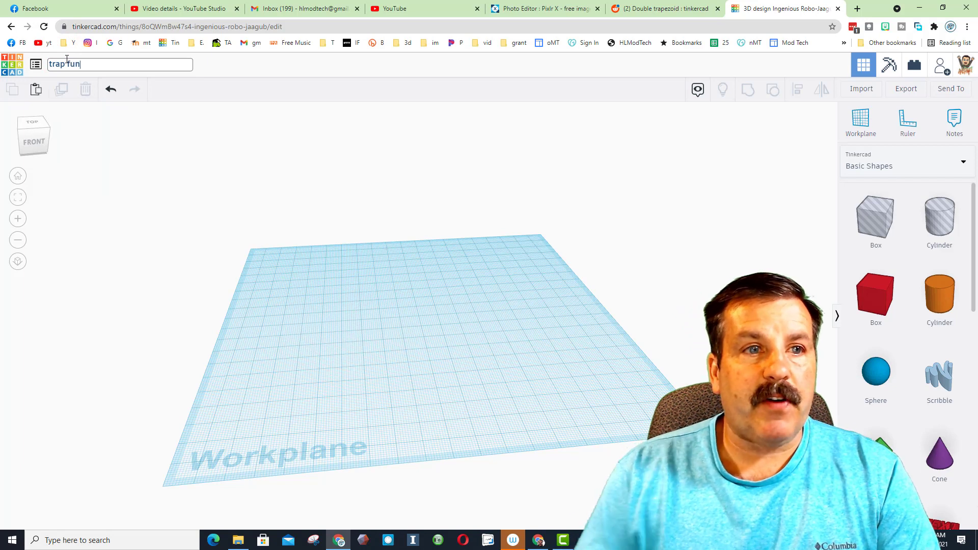
key(Return)
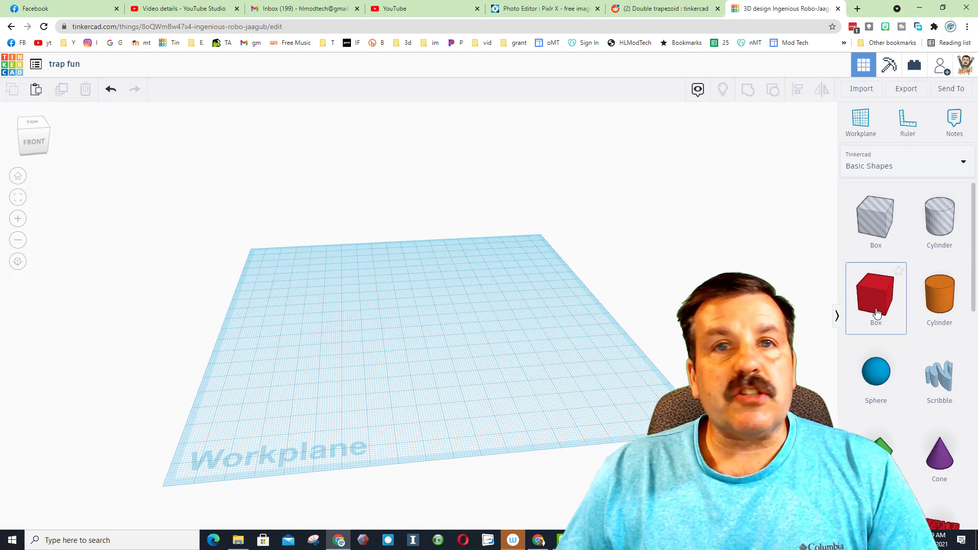
Switch the shape library to Shape Generators > All.
scroll(854, 309, down, 5)
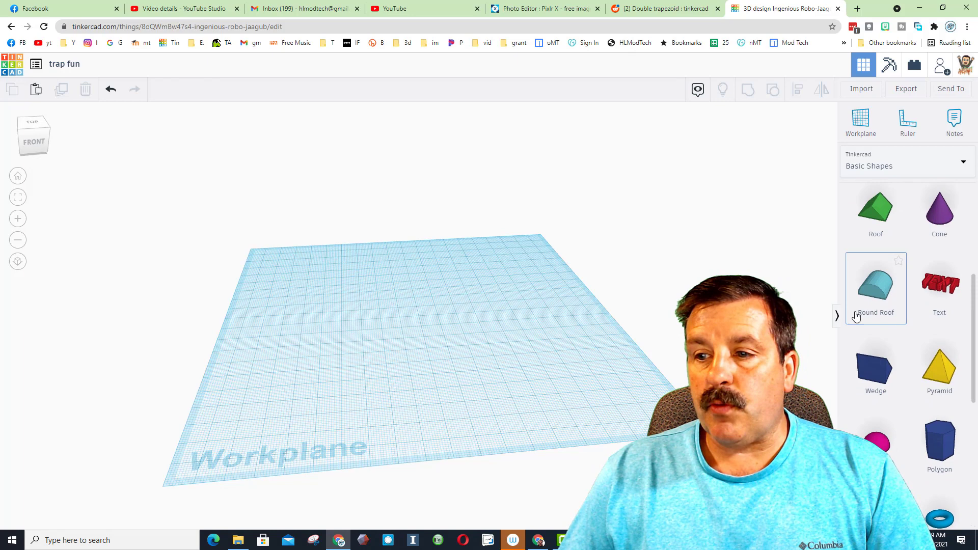
scroll(856, 317, up, 3)
click(882, 161)
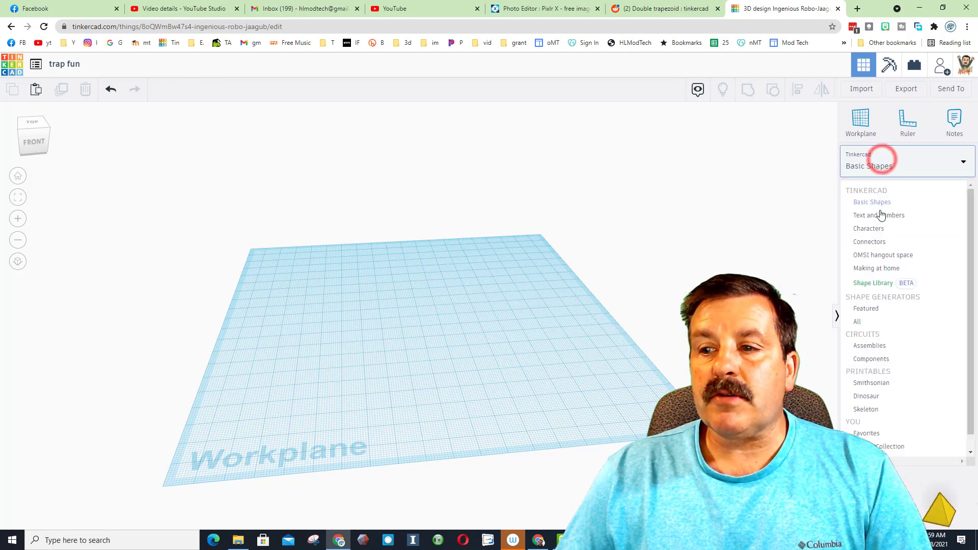
click(866, 324)
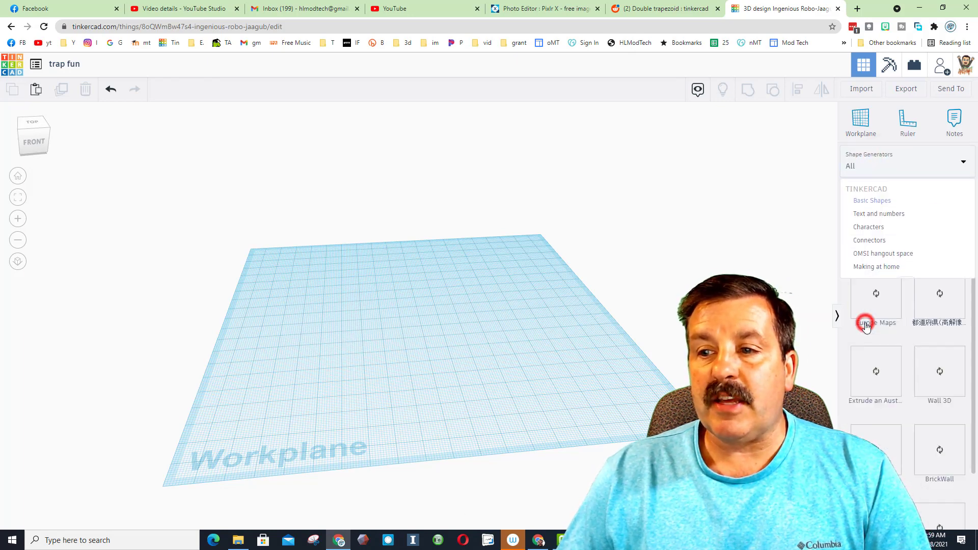
Zoom the browser out to 80% and page through the shape generators to page 10.
click(967, 27)
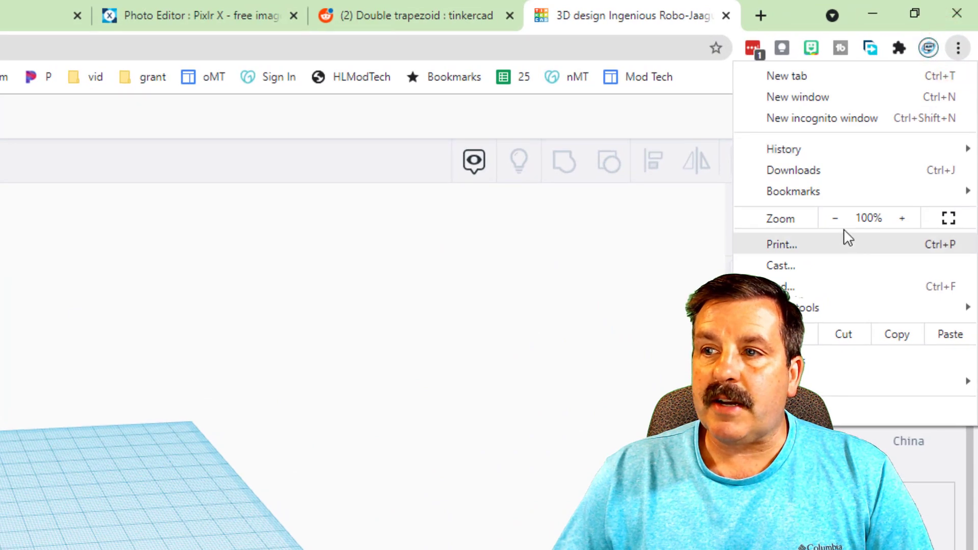
click(840, 225)
click(840, 225)
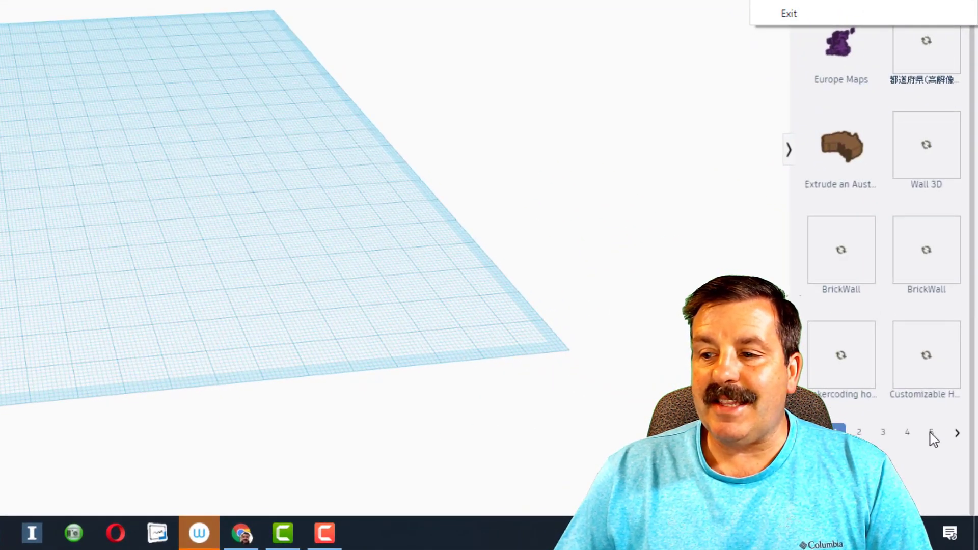
click(932, 433)
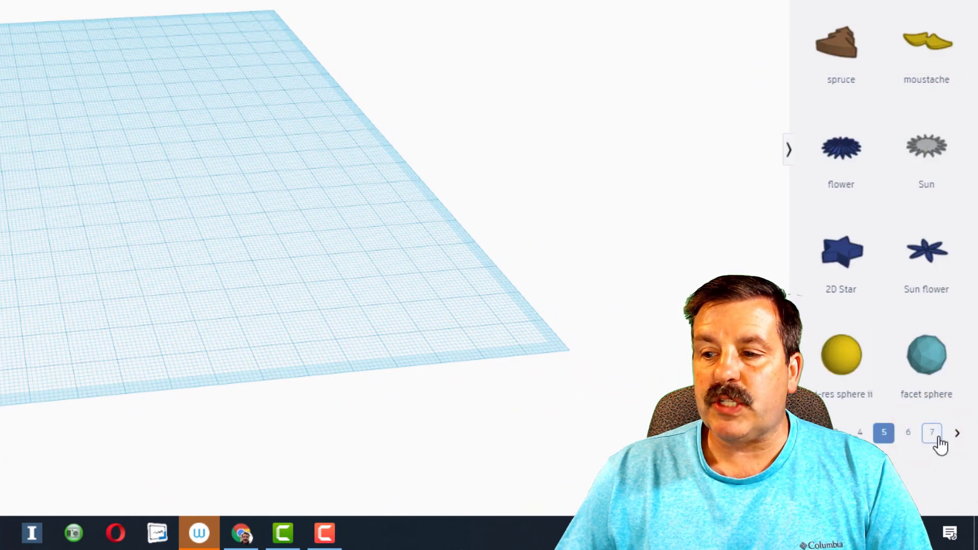
click(936, 434)
click(931, 434)
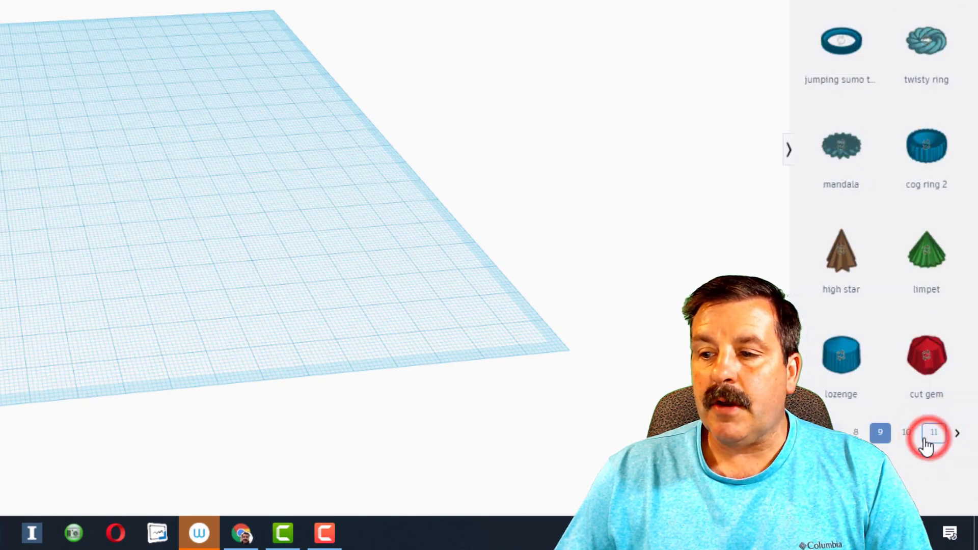
click(902, 435)
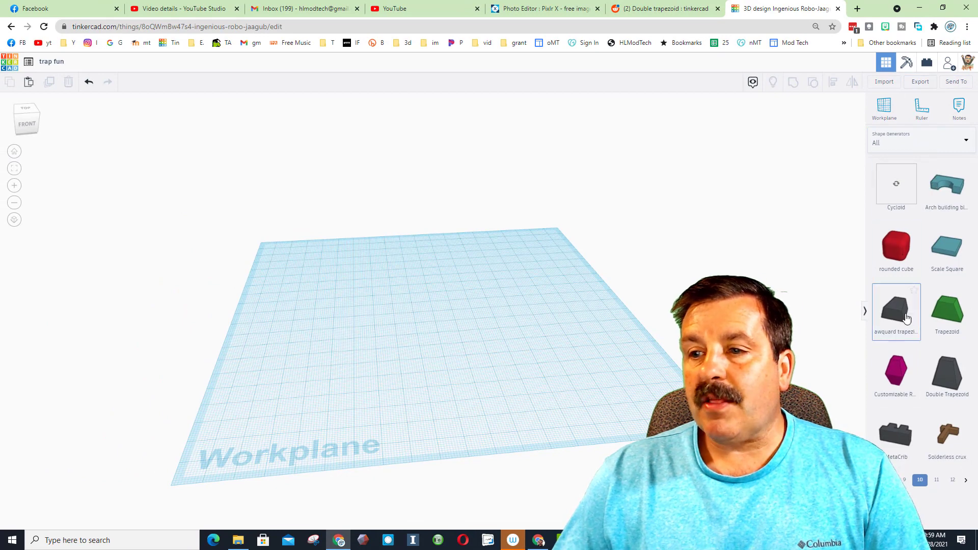
Restore the browser page zoom to 100%.
click(967, 27)
click(936, 121)
click(936, 120)
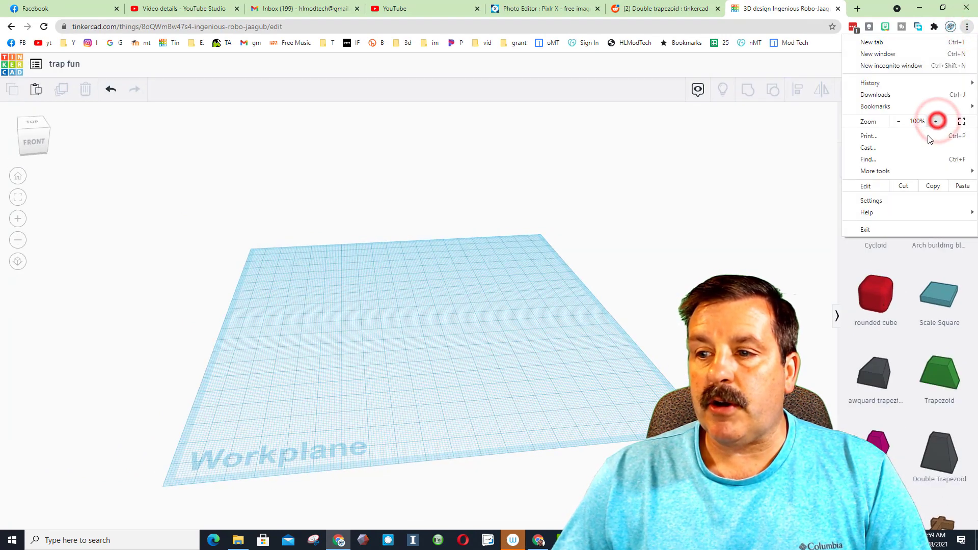
Drag a Double Trapezoid onto the workplane and orbit around it.
click(940, 445)
drag(940, 445, 416, 319)
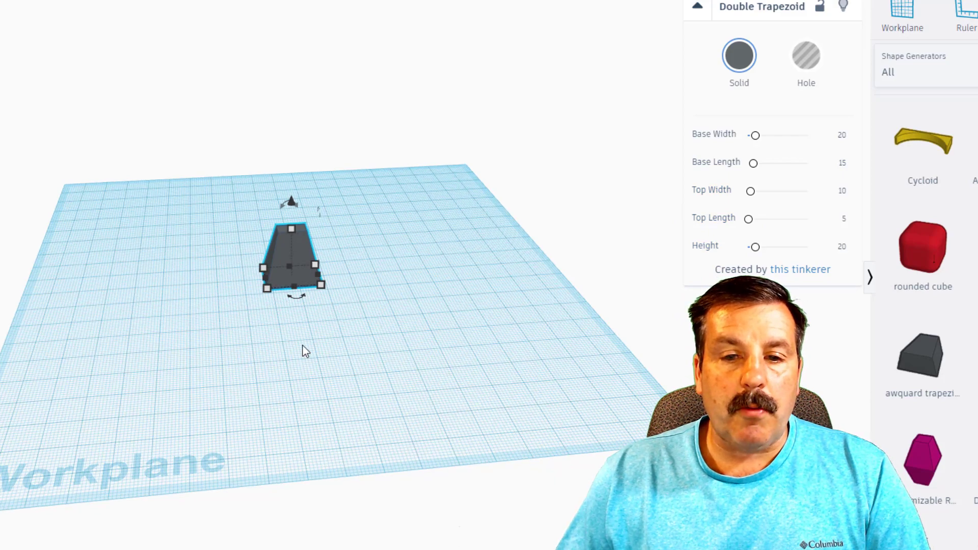
scroll(304, 347, up, 4)
scroll(304, 348, up, 5)
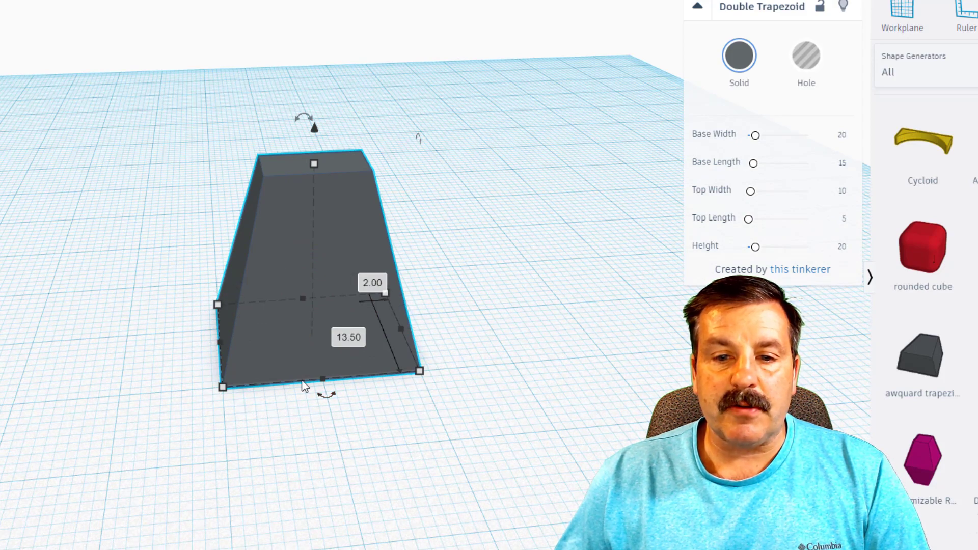
mouse_move(158, 377)
right_down()
mouse_move(327, 395)
mouse_move(363, 416)
right_up()
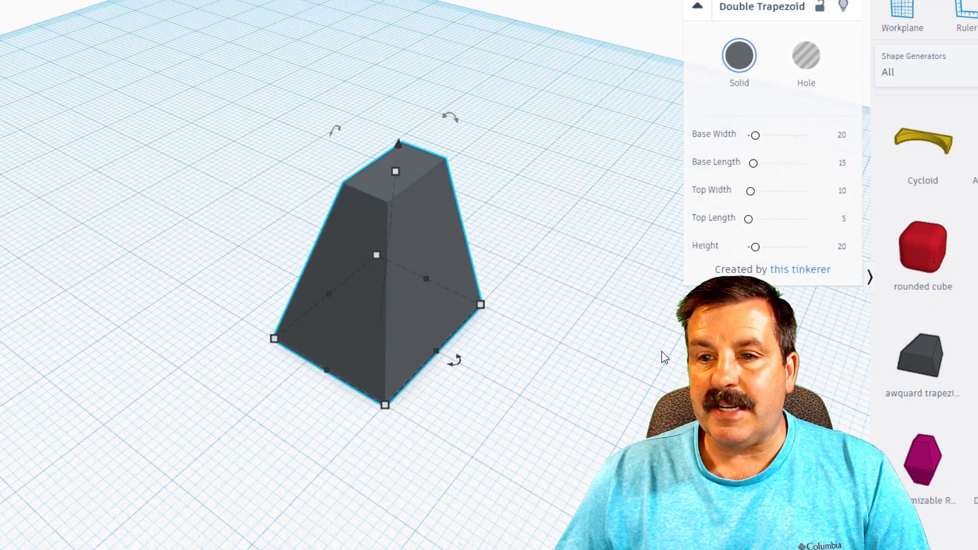
right_drag(660, 353, 561, 297)
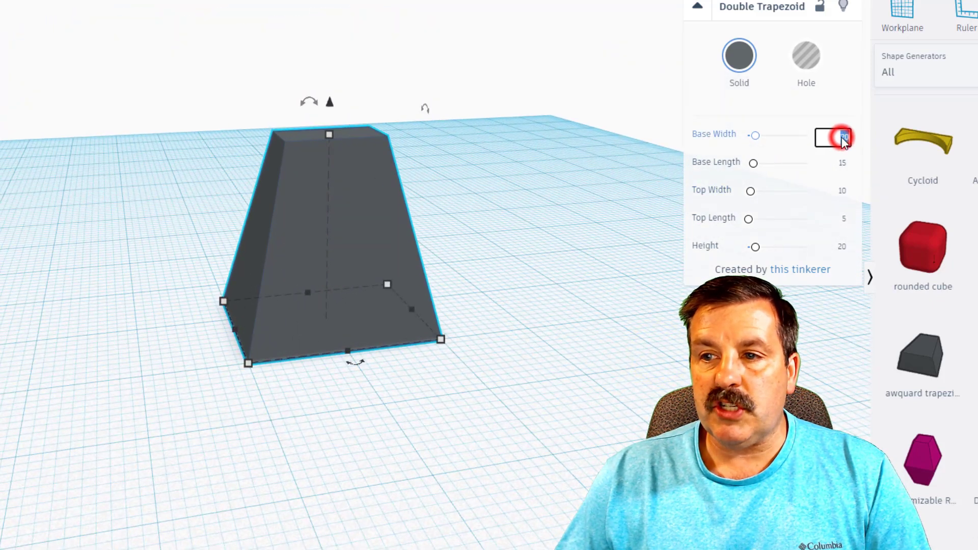
Set the Double Trapezoid's Base Width to 45.
text(45)
key(Return)
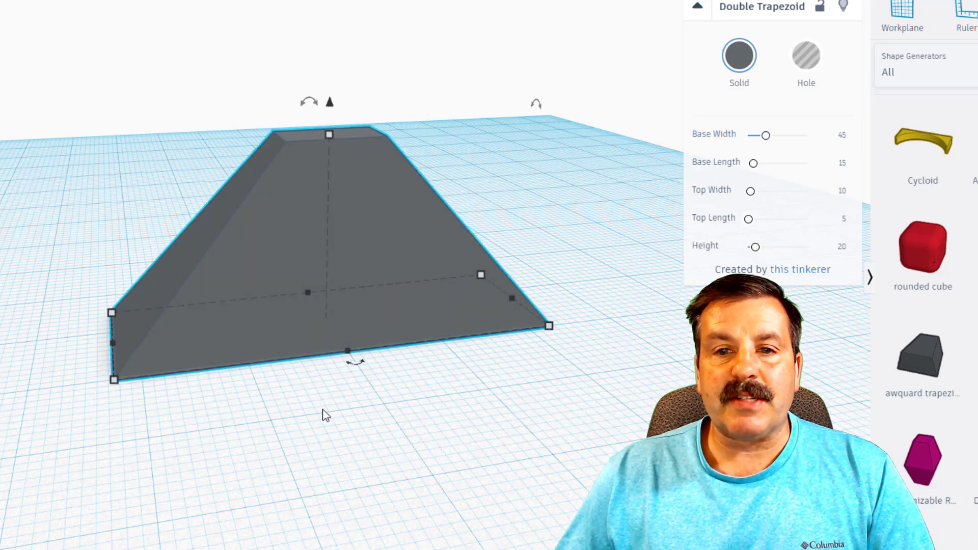
right_drag(236, 406, 430, 391)
right_drag(585, 407, 447, 406)
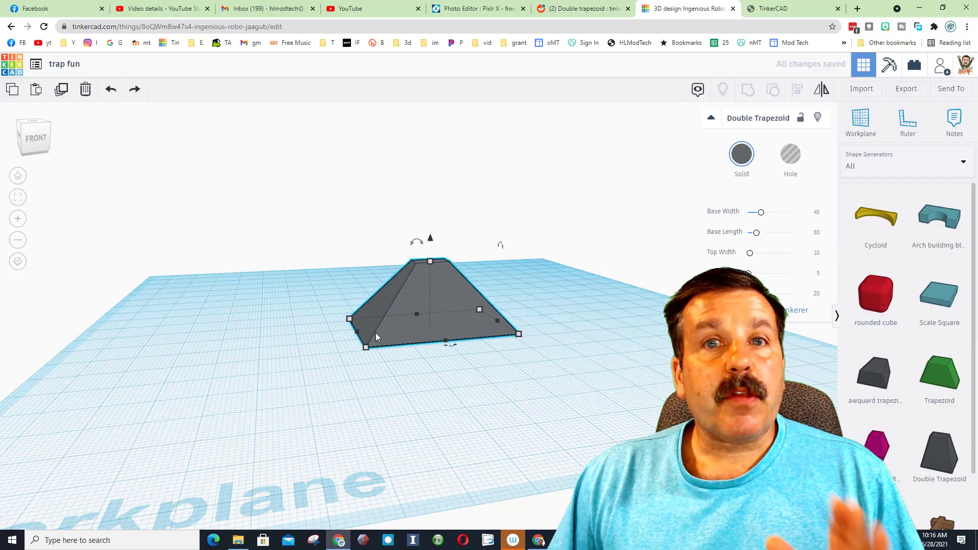
Try widening the base to 61.50 and lengthening it to 50, undoing both.
click(357, 332)
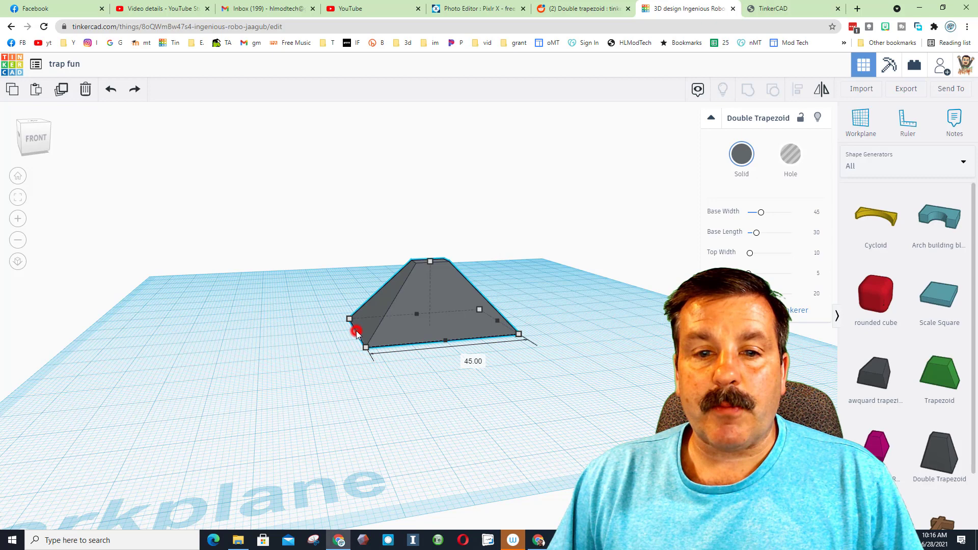
drag(356, 331, 300, 333)
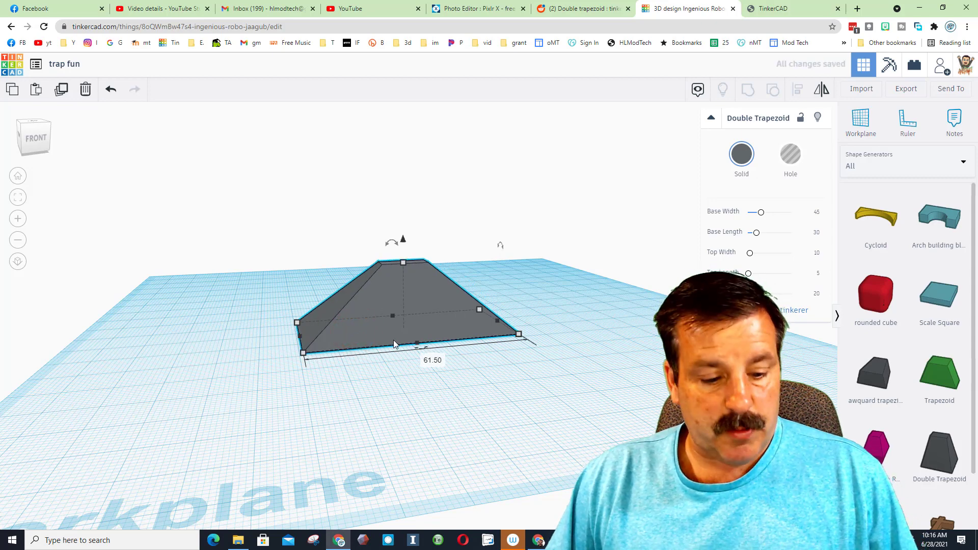
key(ctrl+z)
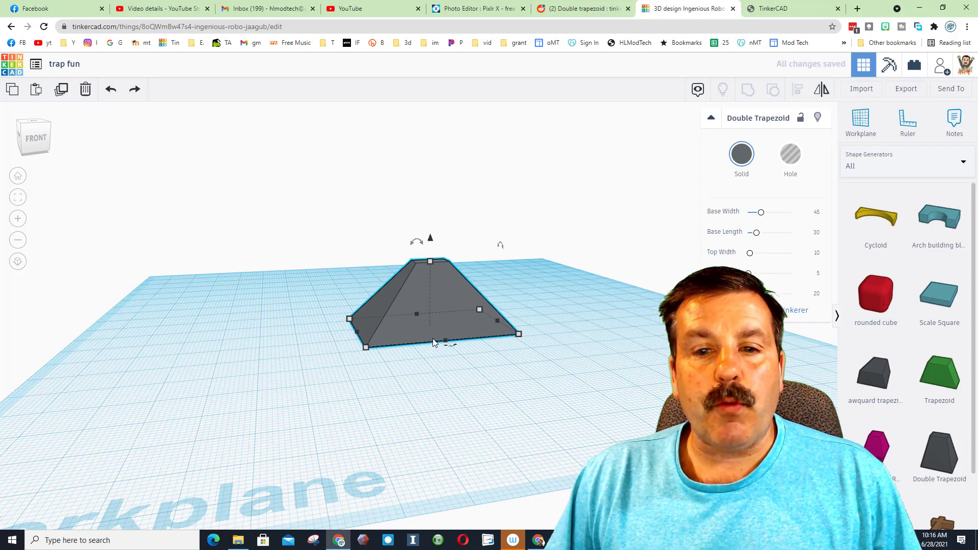
drag(444, 341, 476, 381)
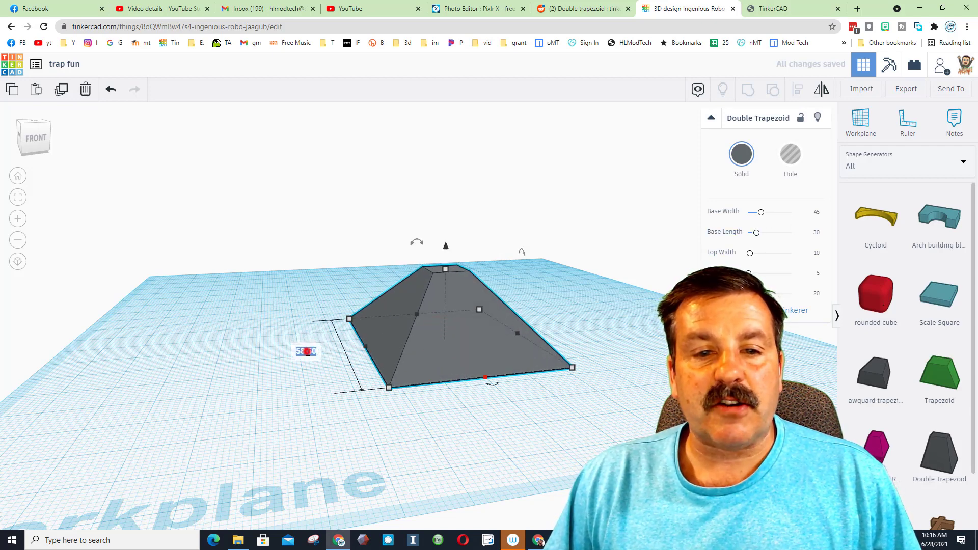
key(Return)
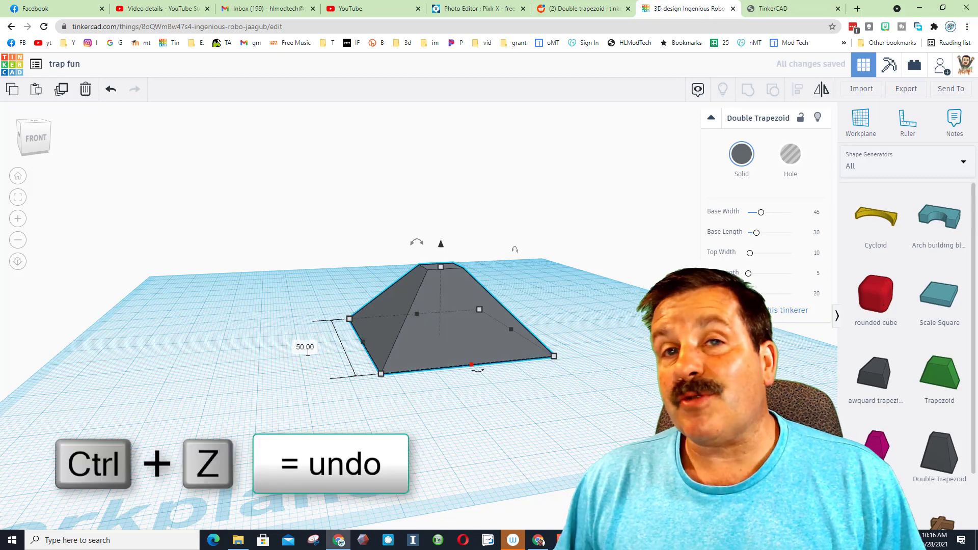
key(ctrl+z)
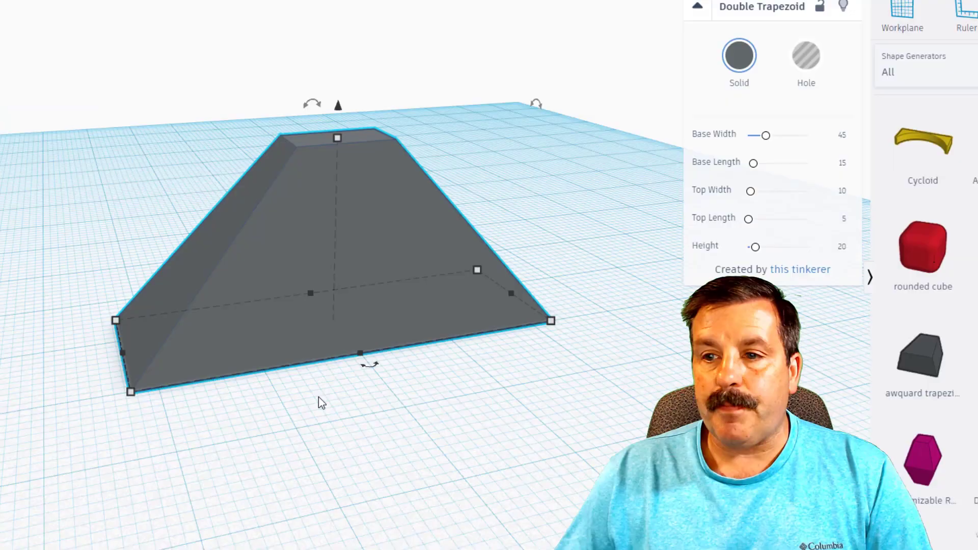
Rotate the Double Trapezoid 180° so its wide 45 by 30 base faces up.
right_drag(440, 403, 516, 420)
right_drag(430, 425, 459, 423)
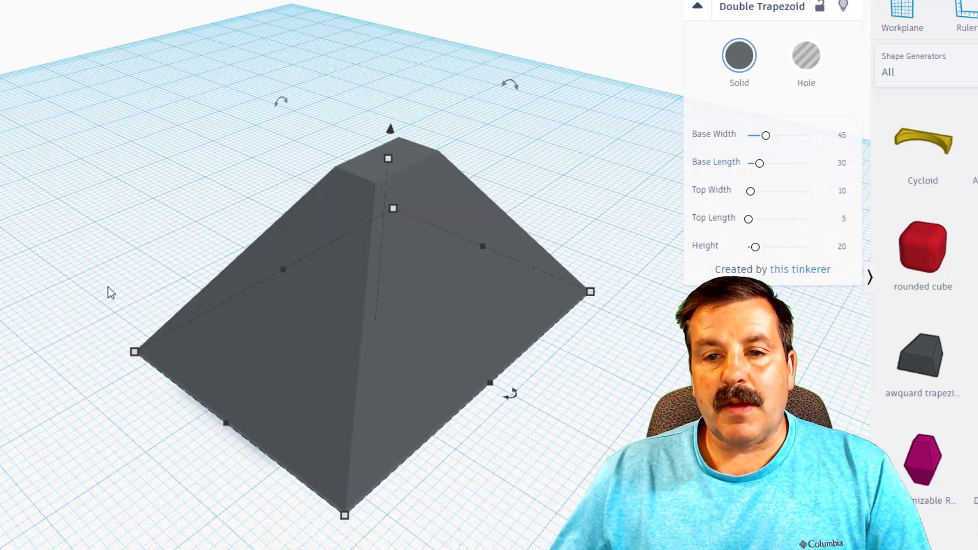
right_drag(109, 284, 110, 252)
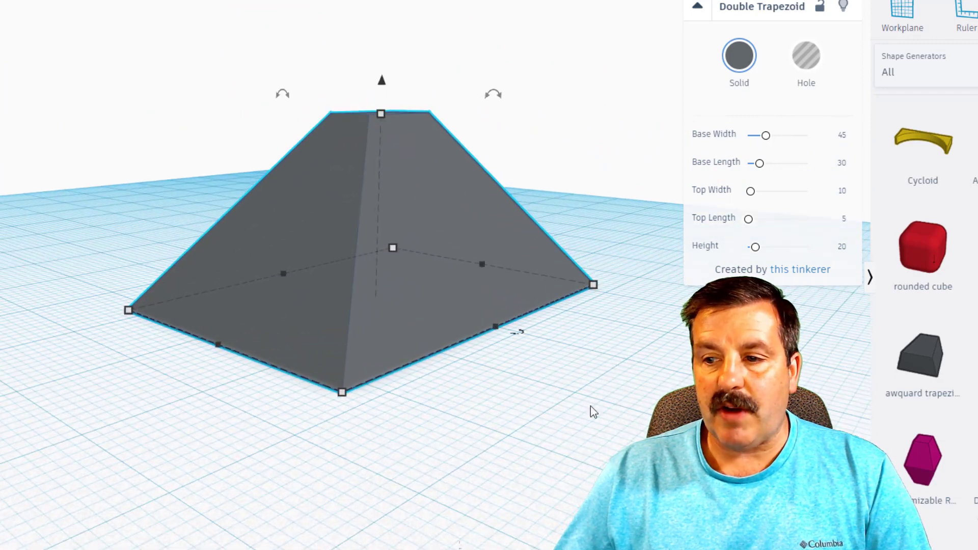
scroll(357, 255, down, 5)
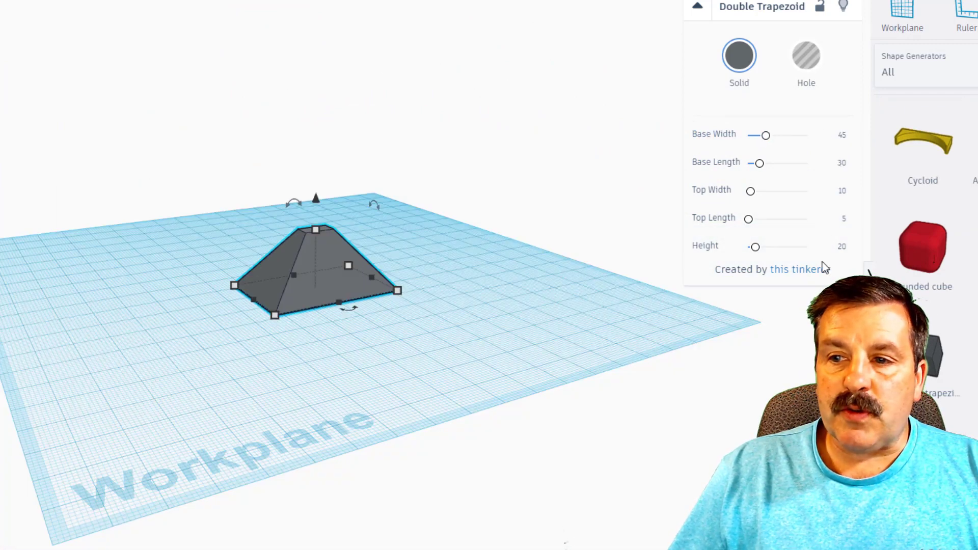
click(293, 206)
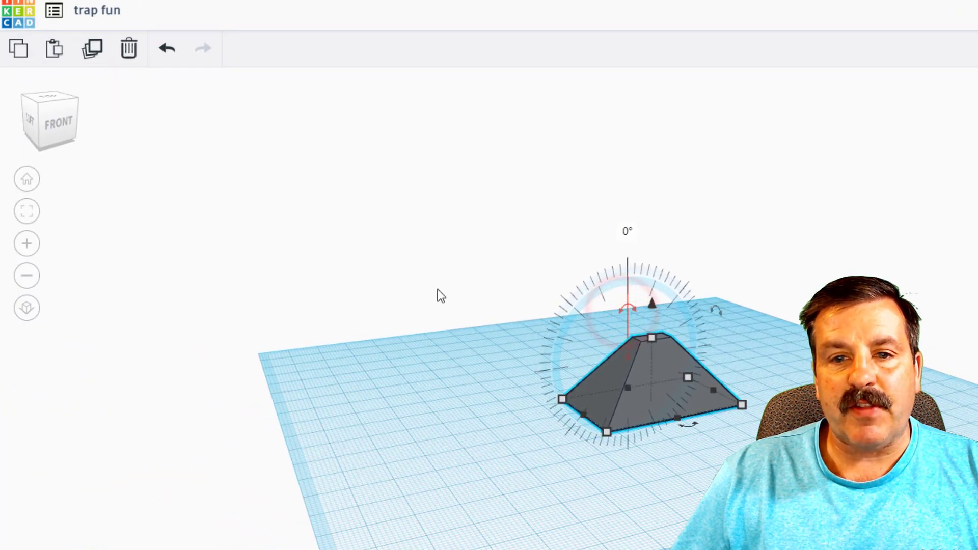
click(38, 102)
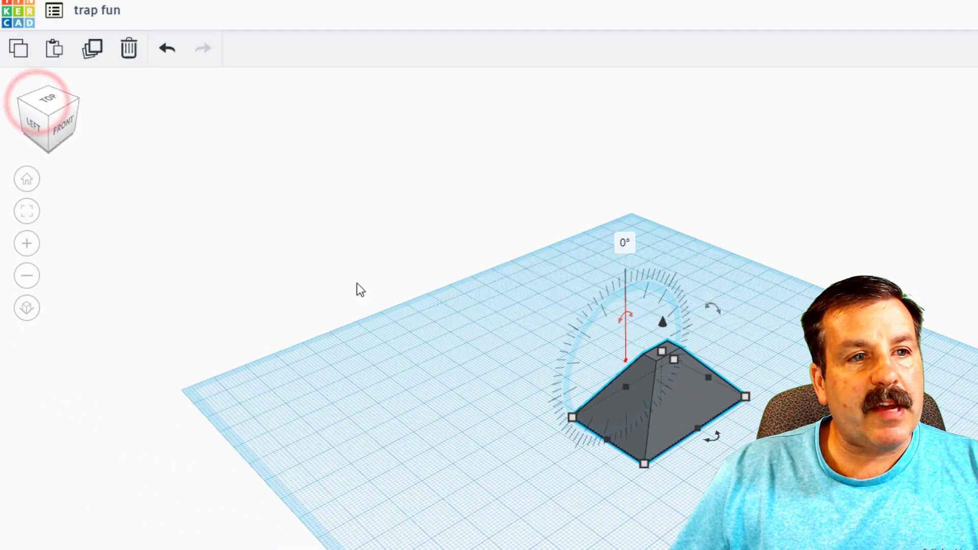
drag(621, 322, 624, 405)
right_drag(624, 405, 616, 350)
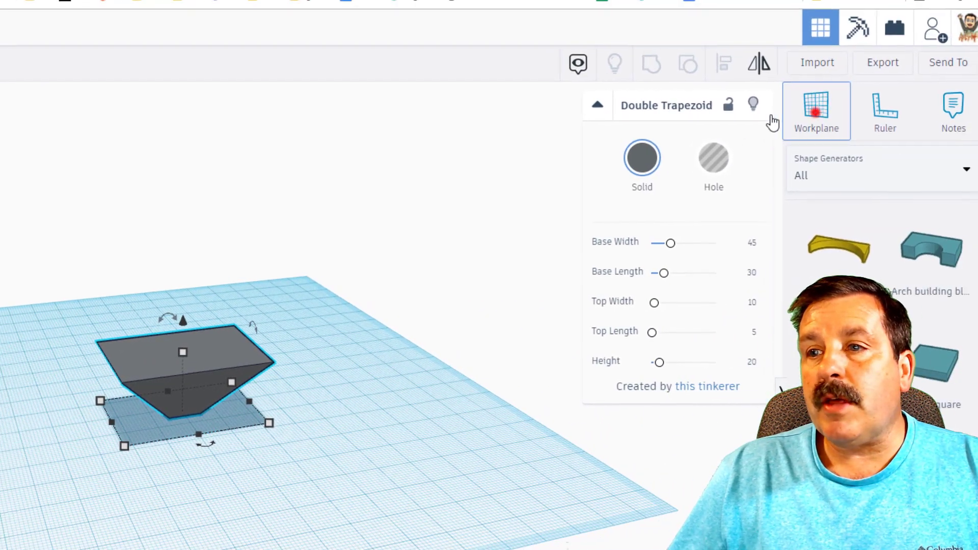
Place the workplane on the trapezoid's top face and drop a duplicate onto it.
key(w)
click(481, 348)
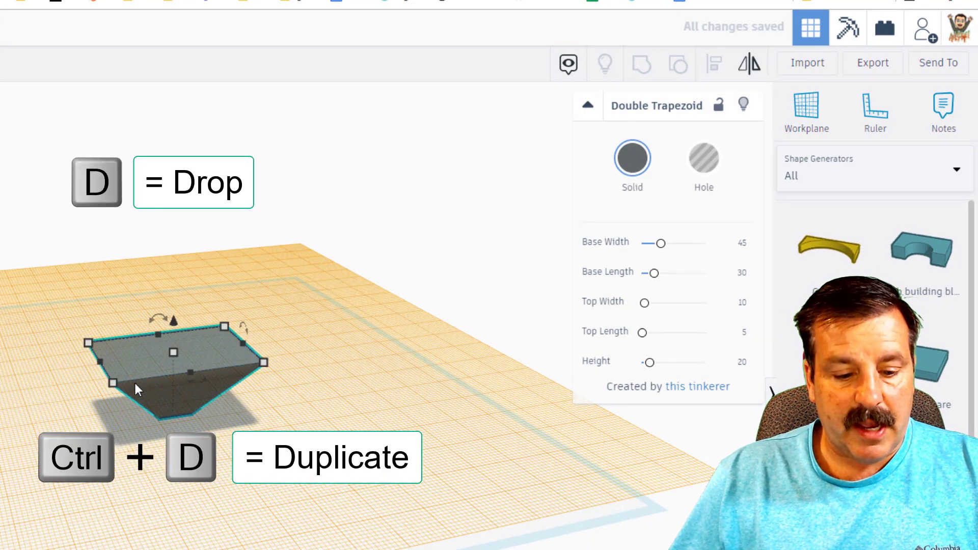
key(ctrl+d)
key(d)
Flip the stacked copy 180° upside down, forming a gem shape.
click(214, 411)
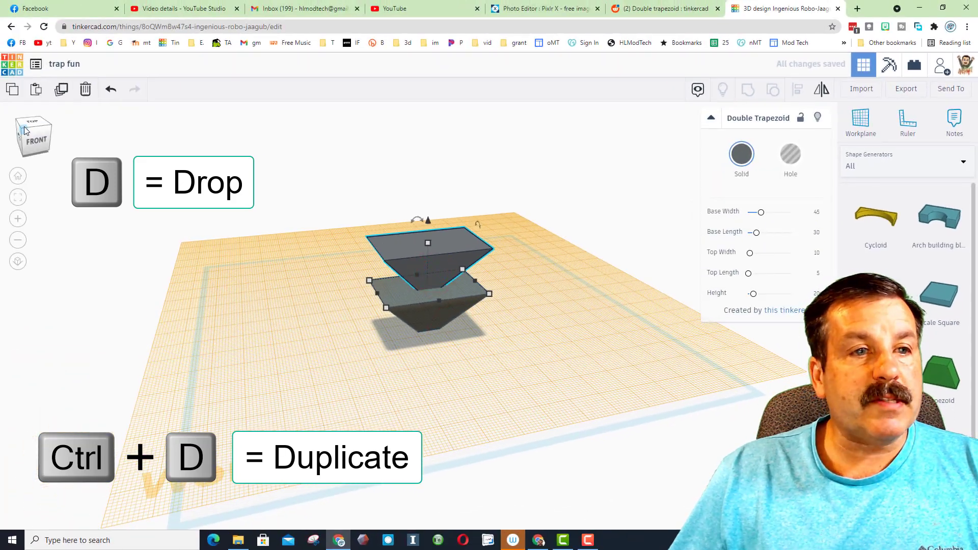
click(24, 130)
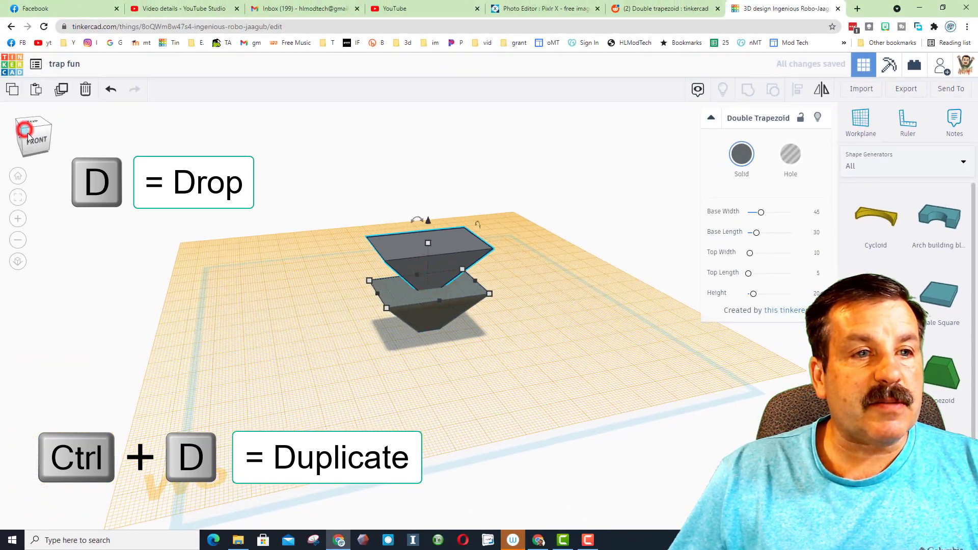
drag(409, 233, 413, 289)
click(525, 363)
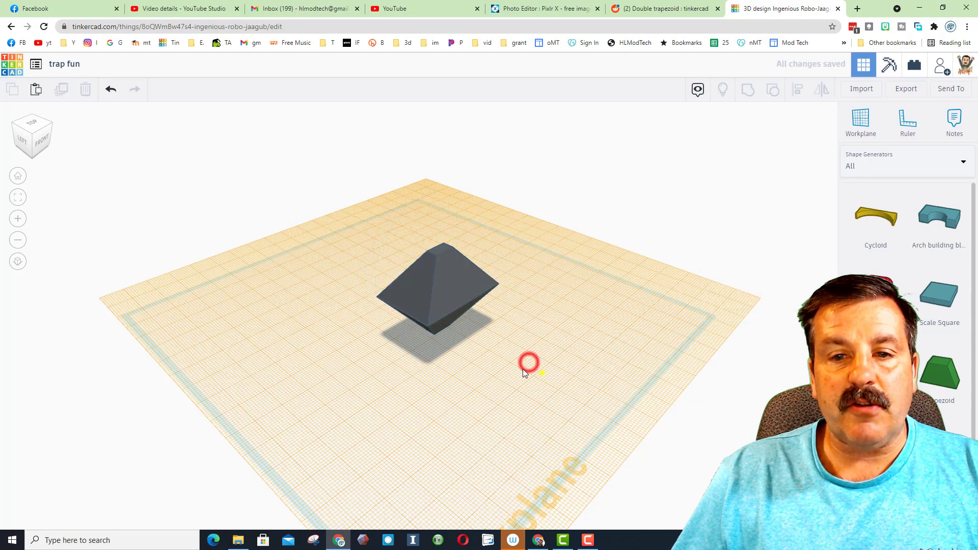
right_drag(526, 363, 758, 334)
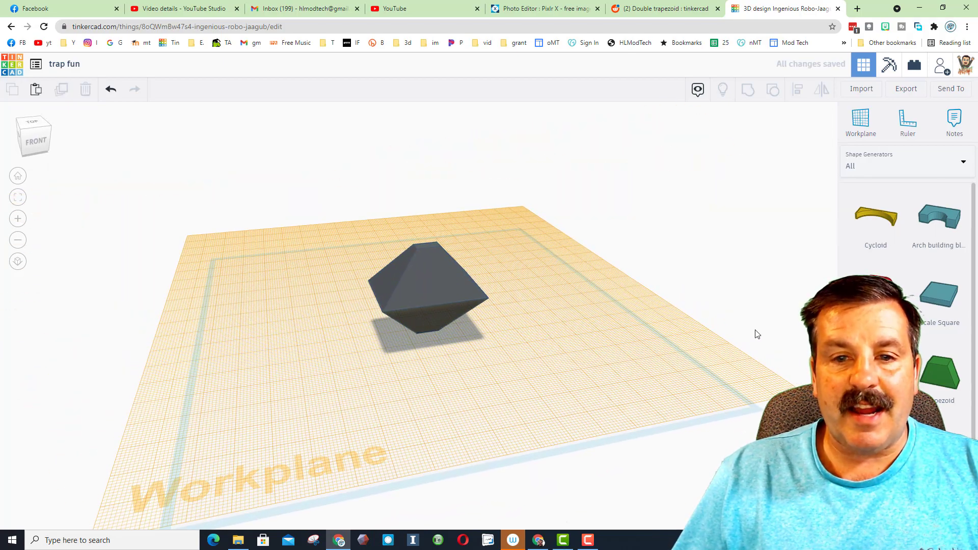
Reset the workplane and add a Customizable shape beside the trapezoids.
click(575, 356)
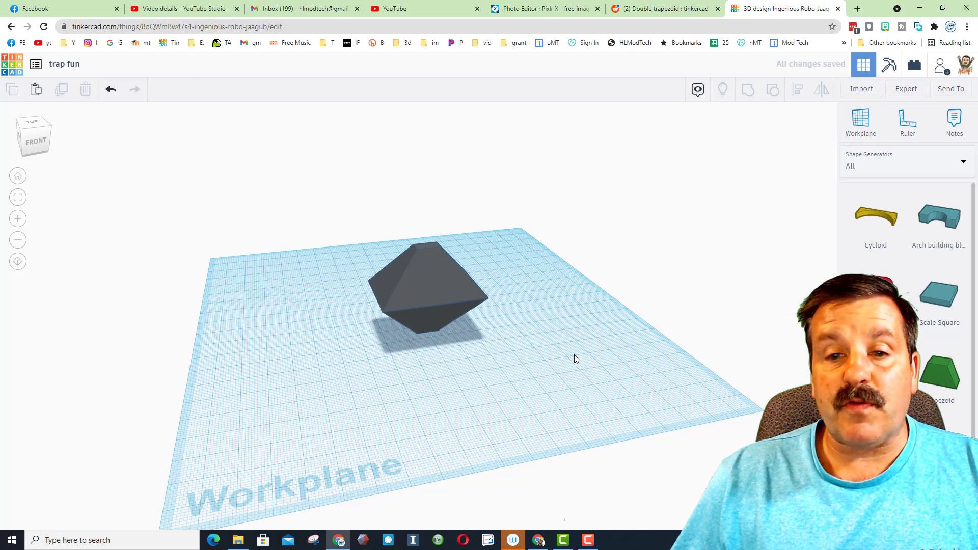
drag(876, 449, 606, 385)
right_drag(605, 385, 682, 313)
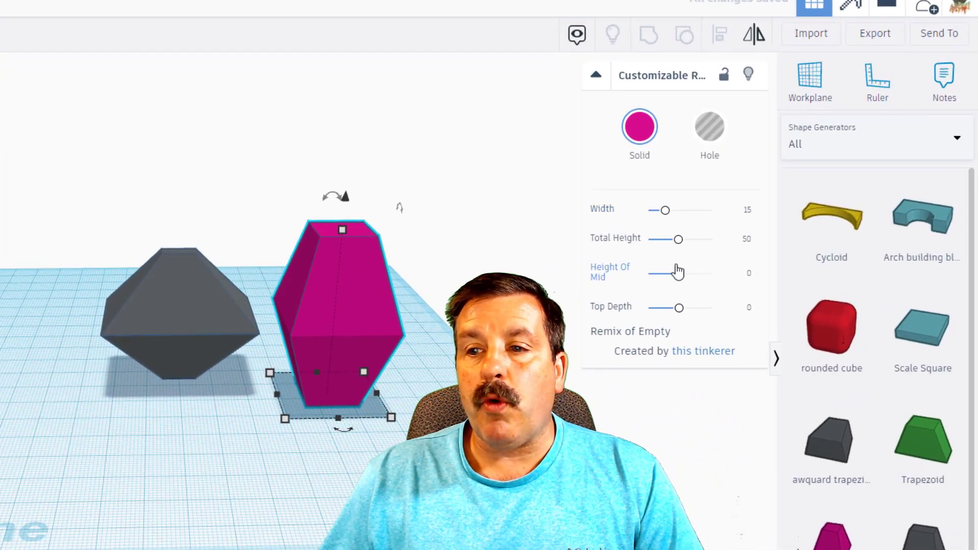
Enter Total Height 60 and Height Of Mid 10 for the magenta Customizable shape.
click(745, 239)
text(60)
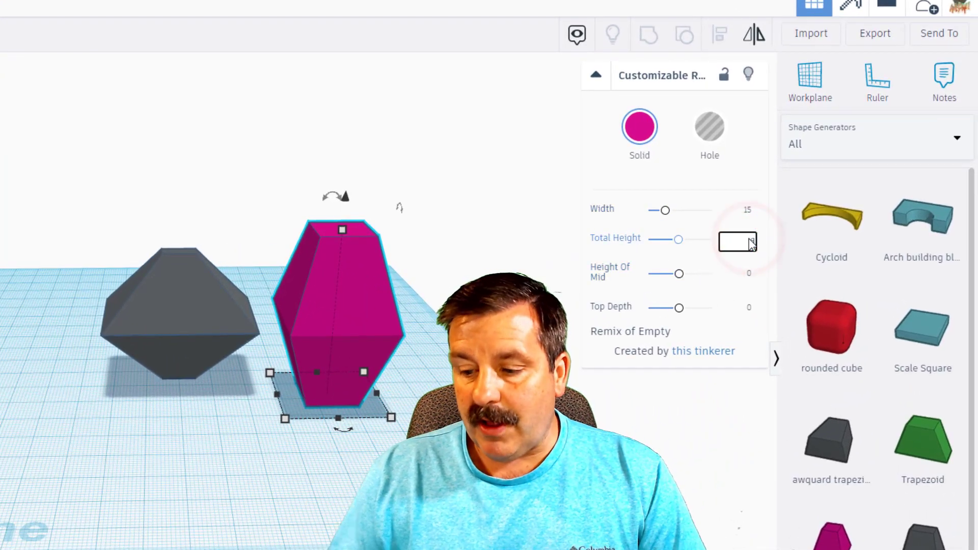
key(Return)
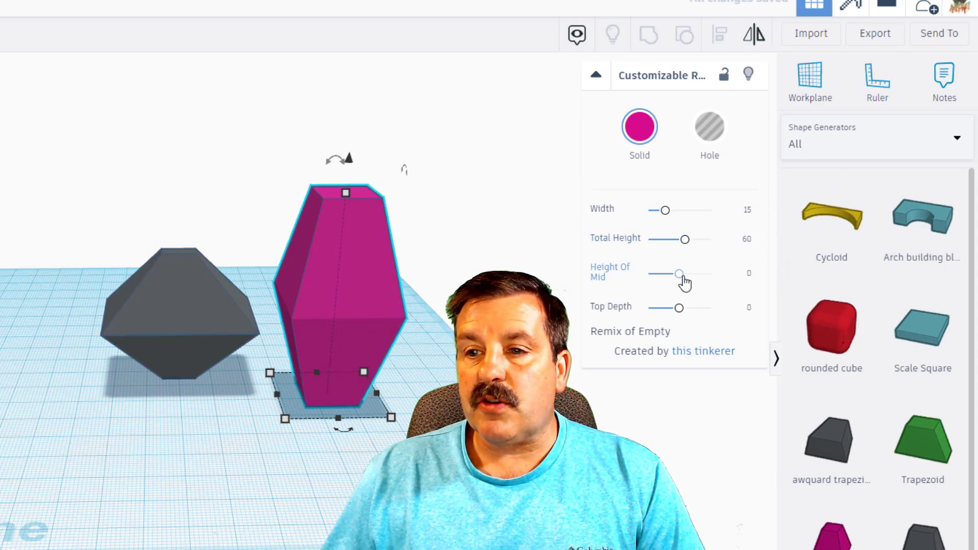
click(749, 274)
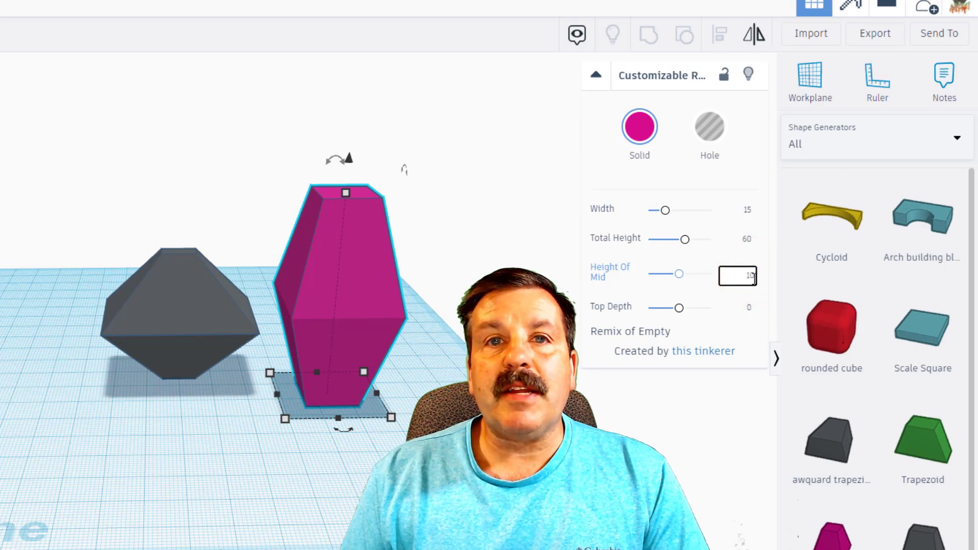
text(10)
key(Return)
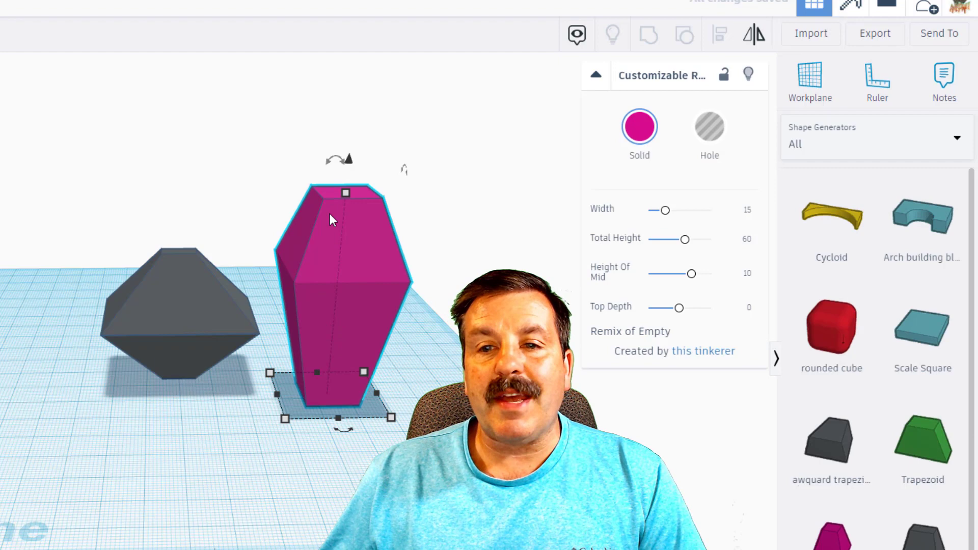
right_drag(384, 266, 372, 333)
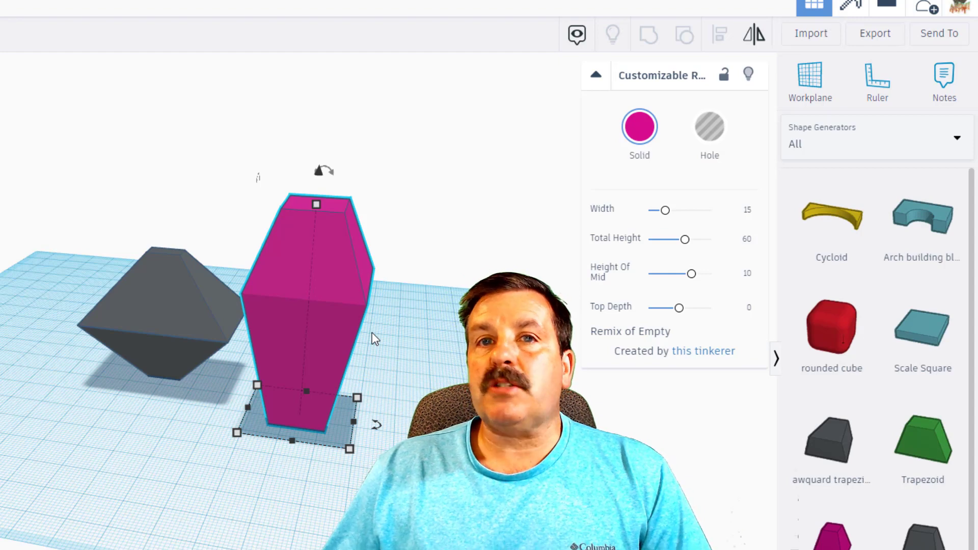
right_drag(430, 351, 362, 351)
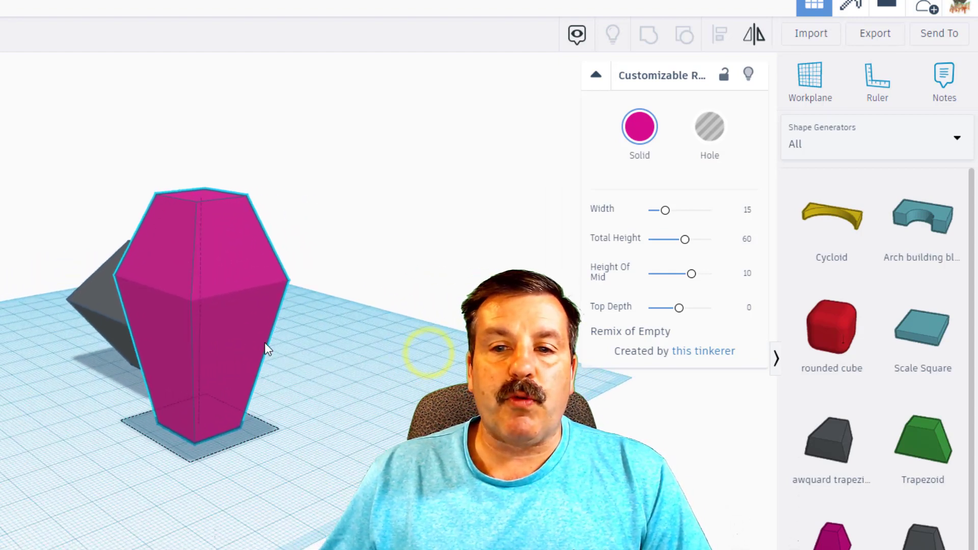
right_drag(266, 350, 377, 350)
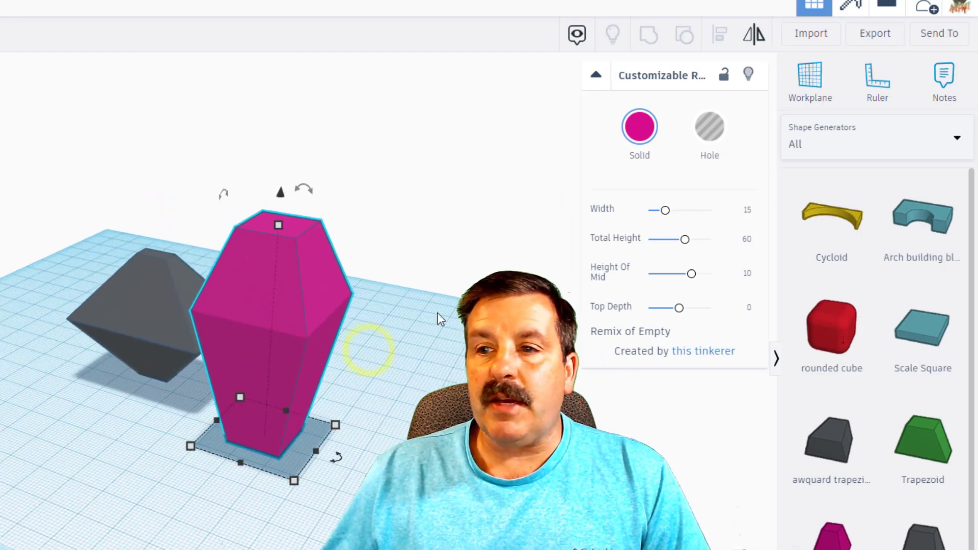
Enter Top Depth 5, then change it to -5 to recess the top.
click(748, 310)
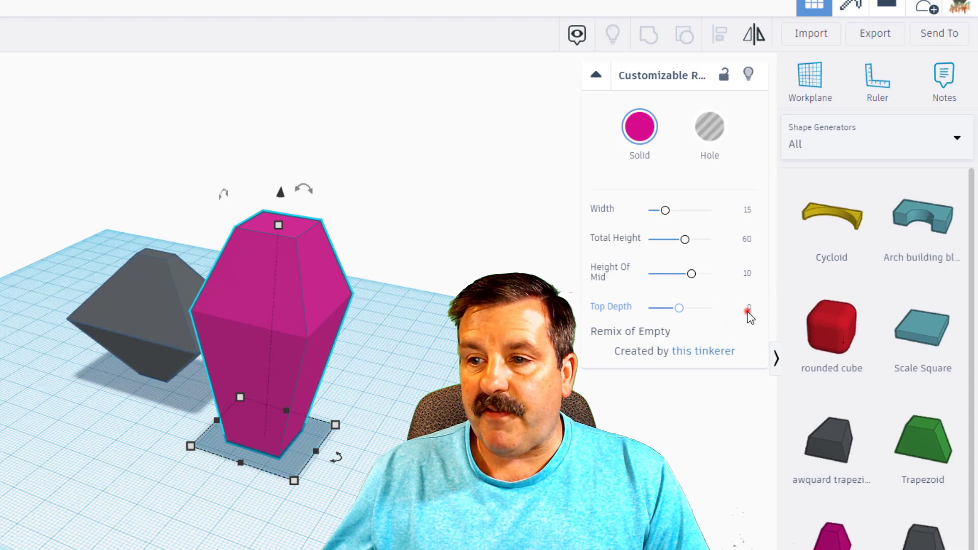
text(5)
key(Return)
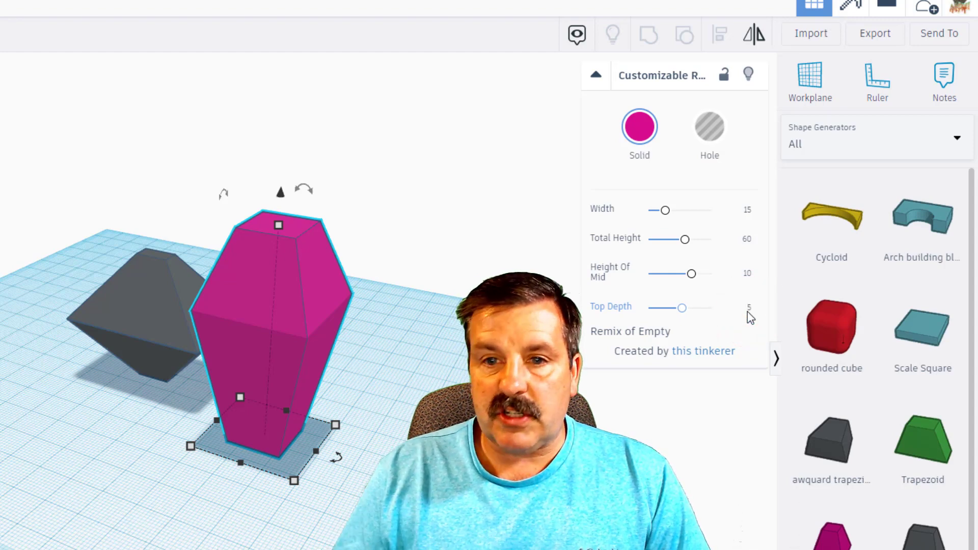
right_drag(345, 296, 197, 249)
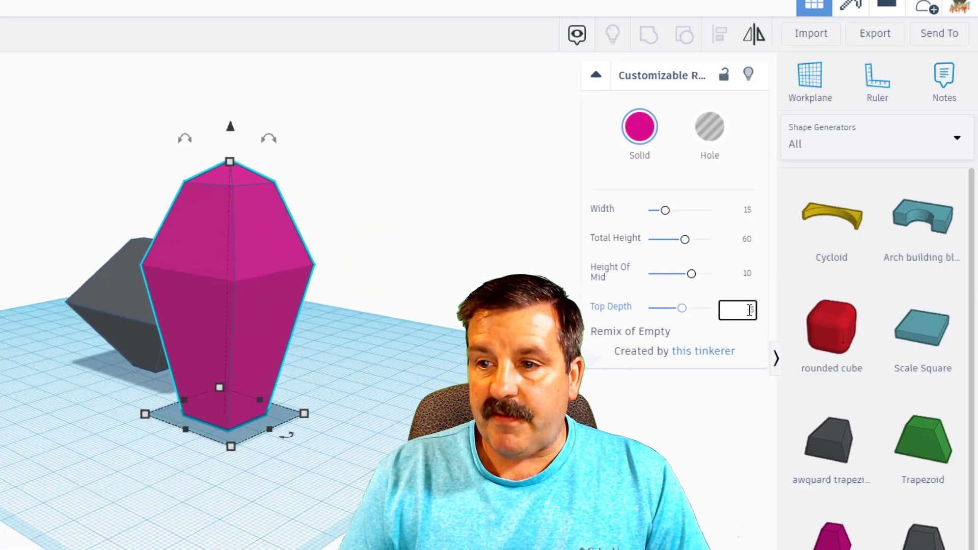
text(-5)
key(Return)
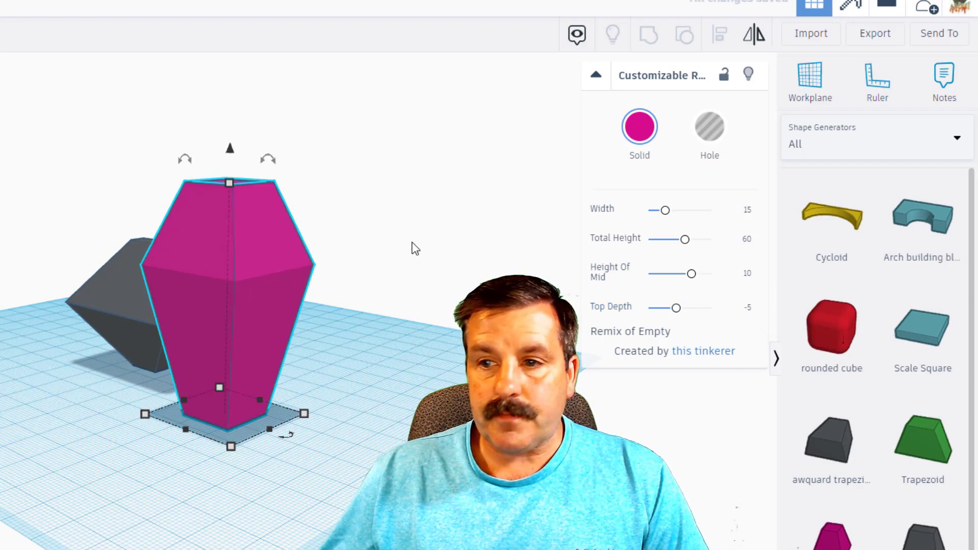
right_drag(408, 256, 267, 386)
scroll(256, 369, up, 5)
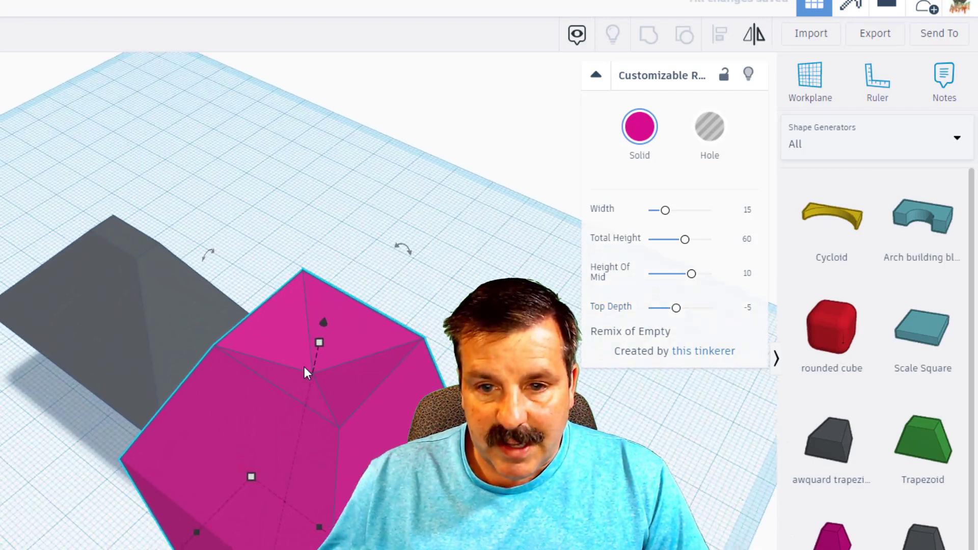
scroll(308, 347, up, 5)
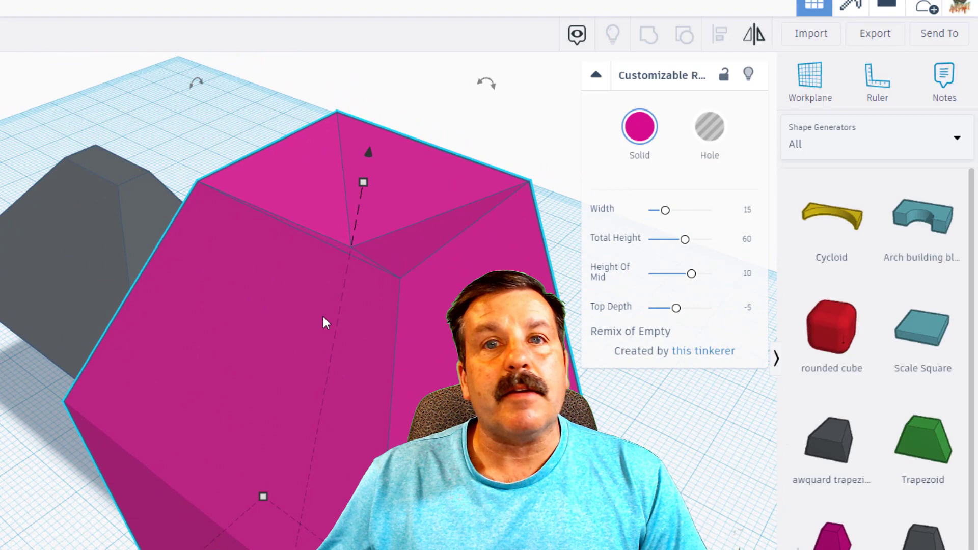
scroll(246, 316, down, 5)
right_drag(218, 312, 289, 299)
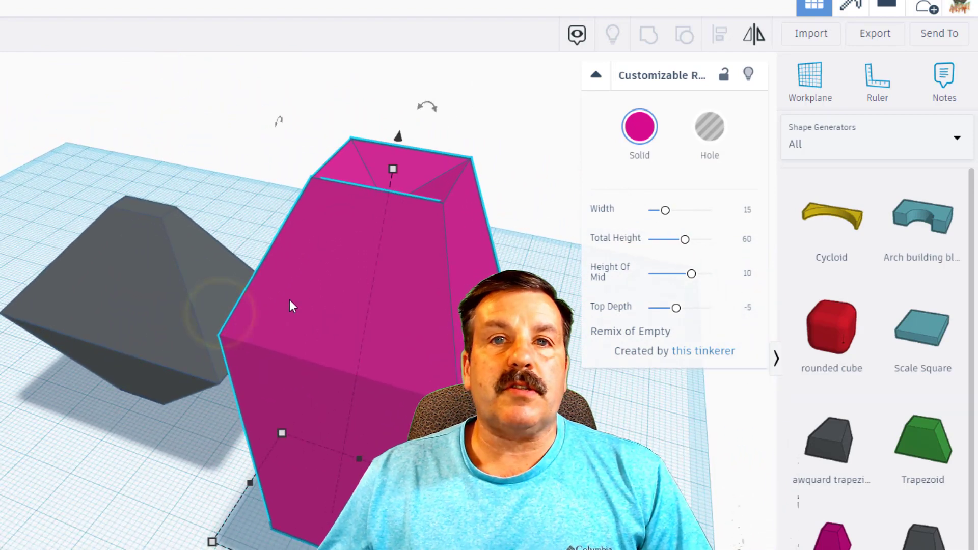
Deselect the pink shape and switch to the hlmodtech.com tab.
key(Escape)
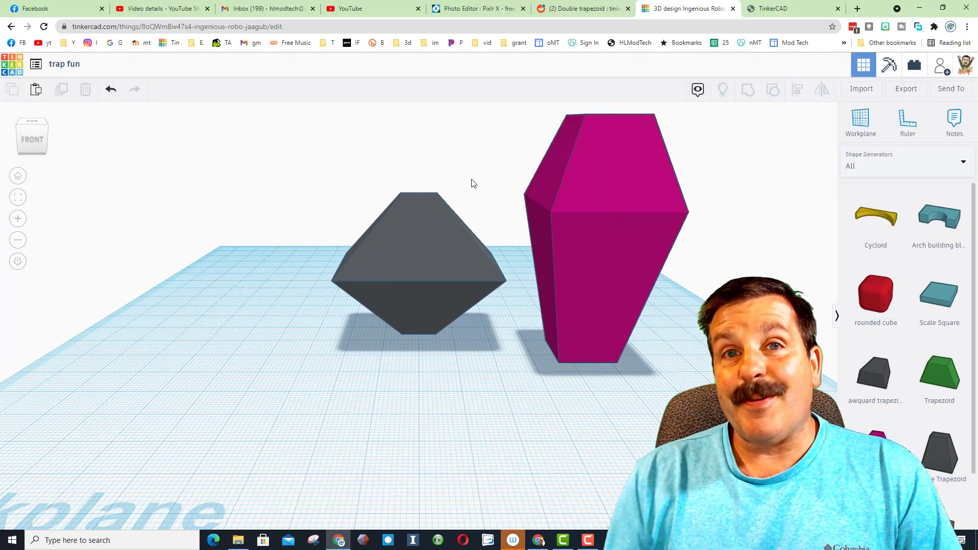
key(ctrl+Tab)
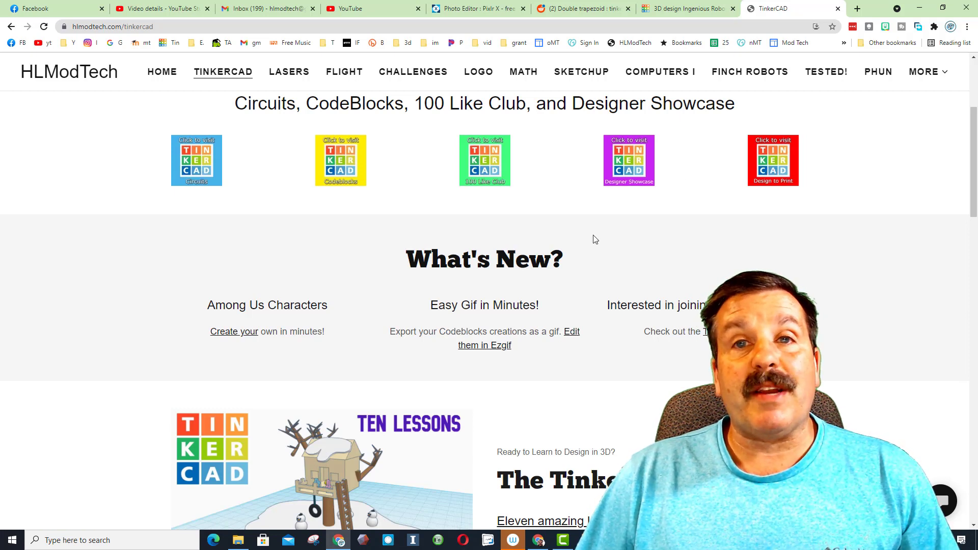
Open the HLModTech site's contact form, then close it again.
click(940, 501)
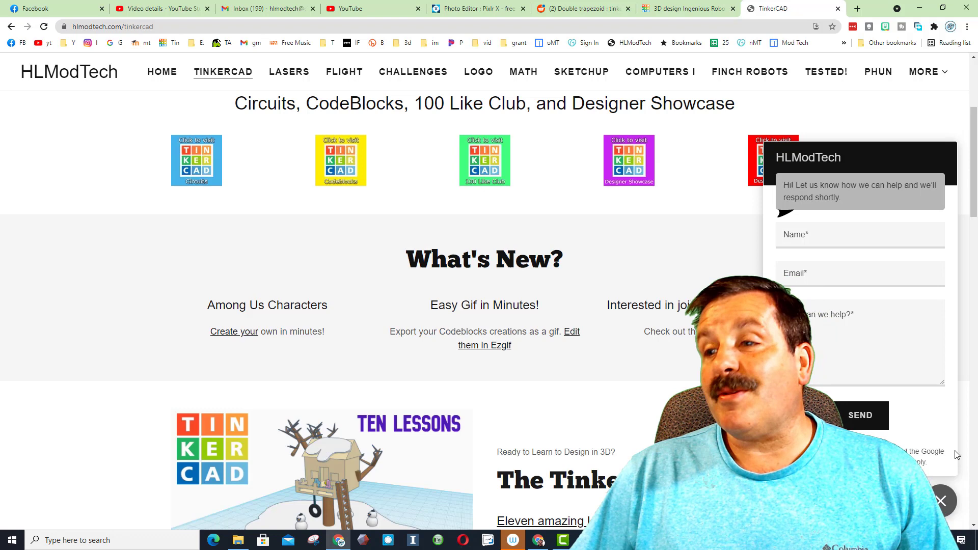
click(941, 501)
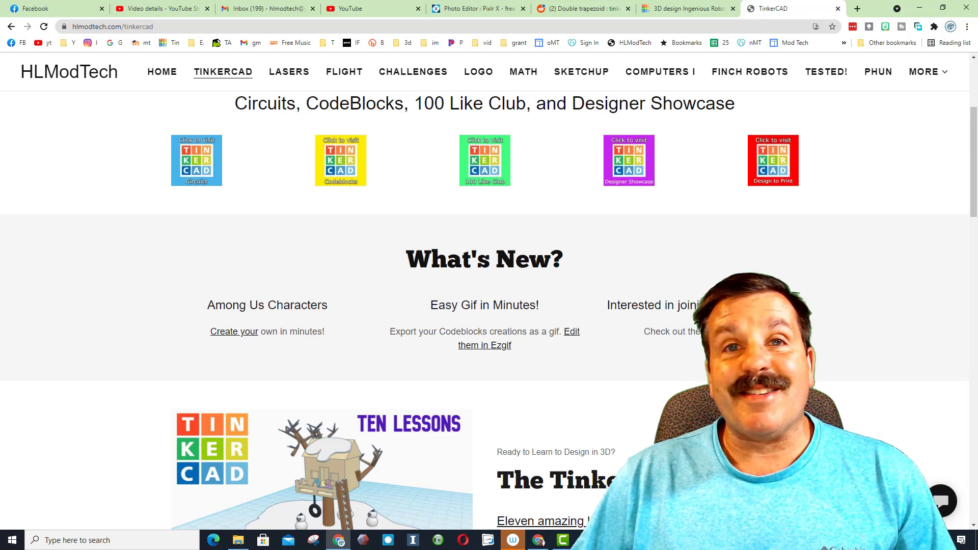